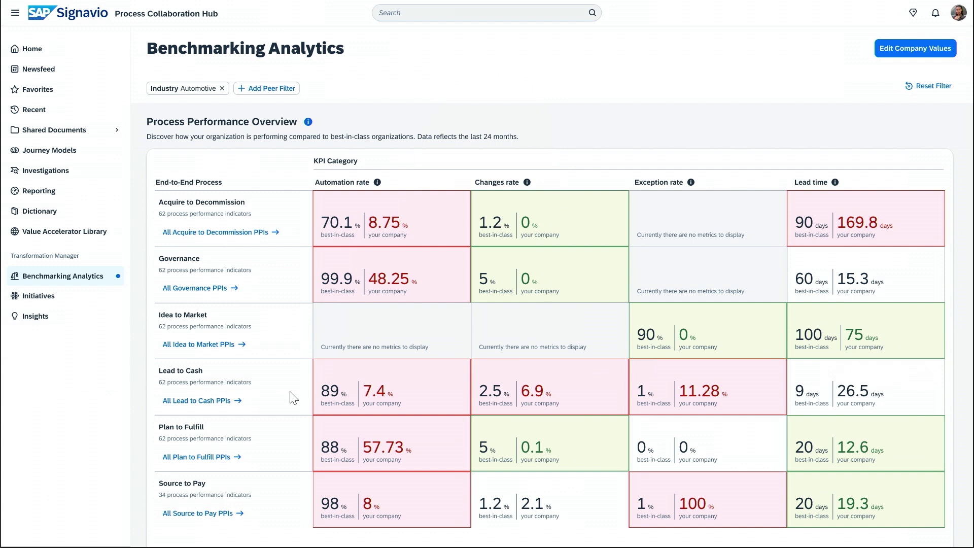
Open the Improve E2E Lead to Cash Process 2024 initiative's manual-steps insight, then advance to the next insight
left_click(71, 300)
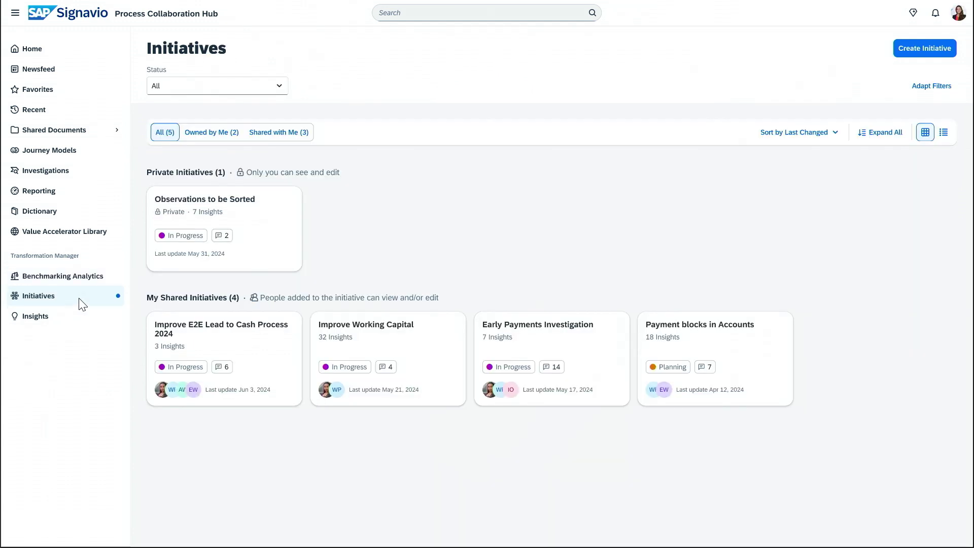
left_click(254, 352)
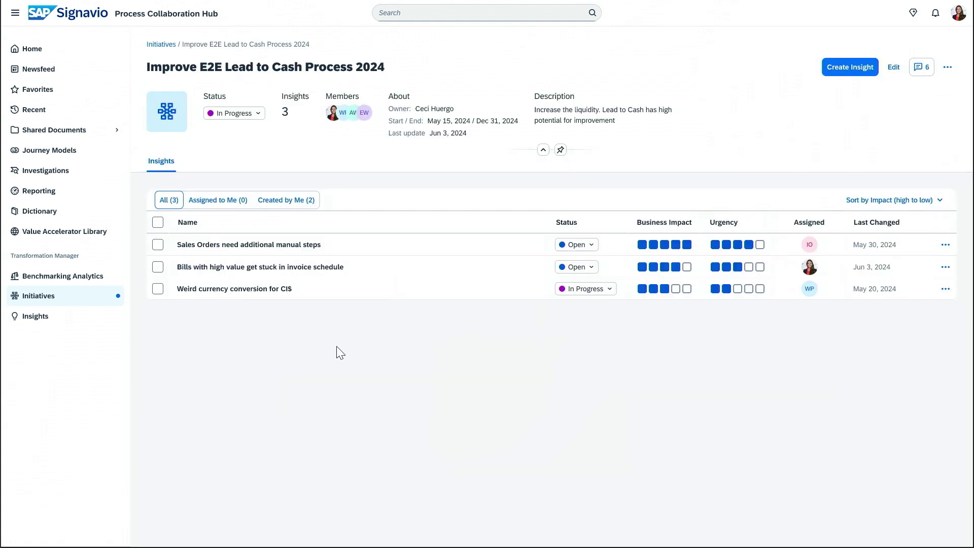
left_click(407, 248)
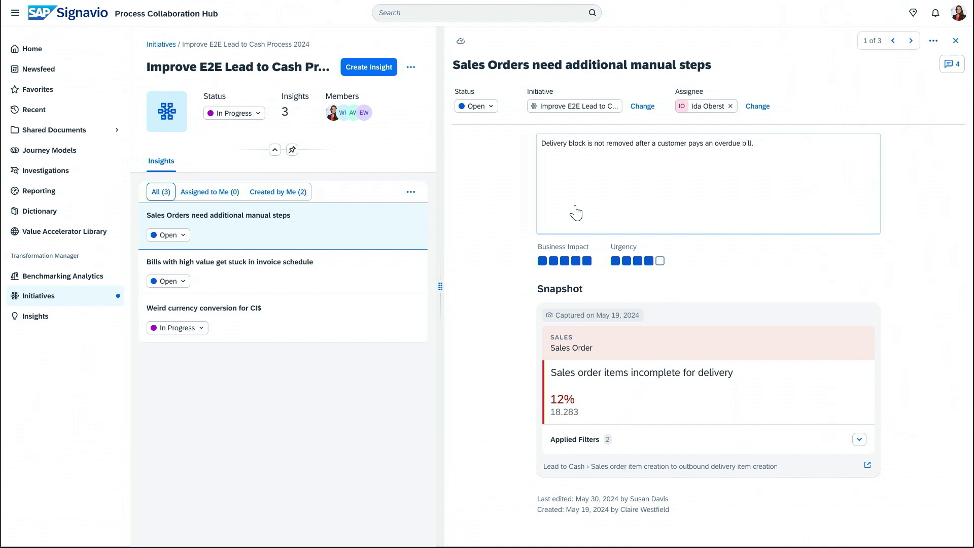
left_click(910, 41)
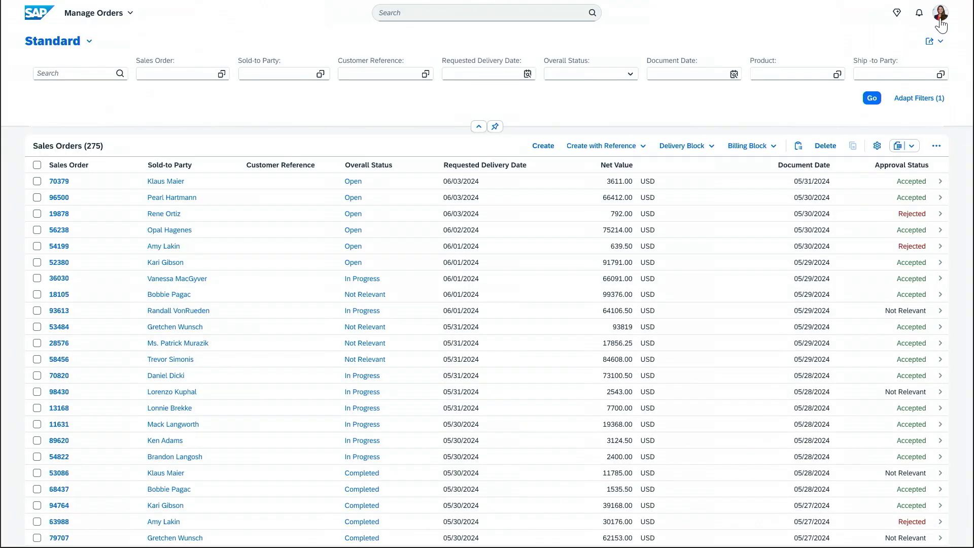
Open the user profile menu over the Manage Orders app
left_click(941, 15)
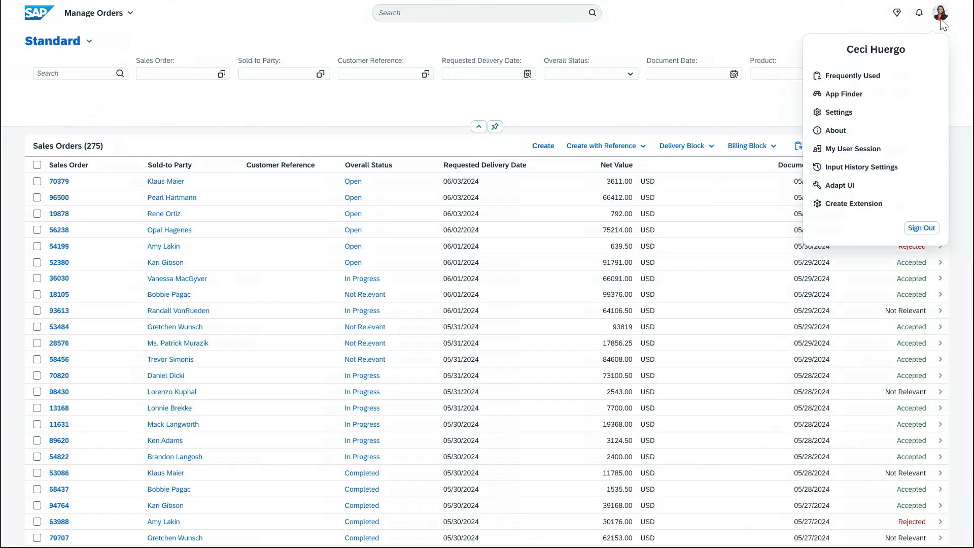
Start a Custom Process extension triggered by the Journal Entry created business event, without the Sales Document context
left_click(872, 202)
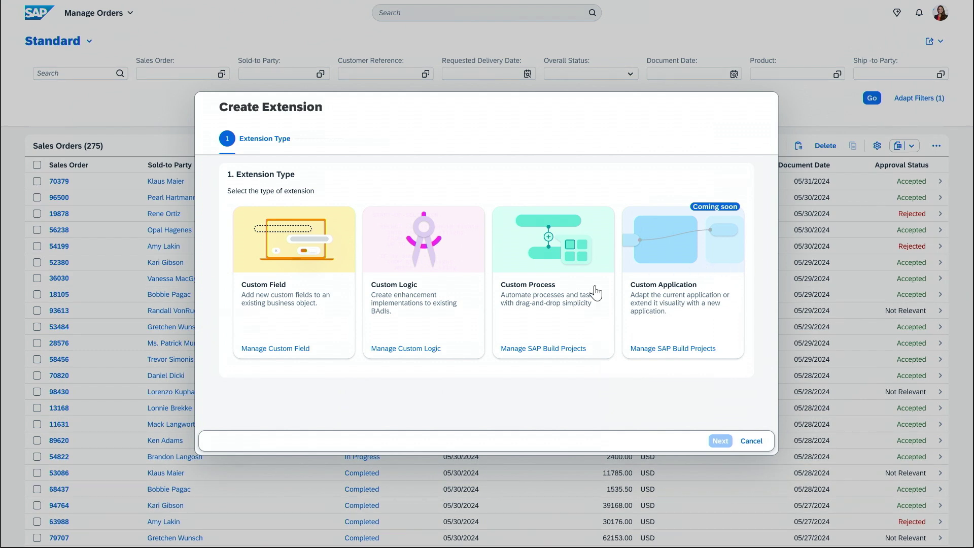
left_click(550, 292)
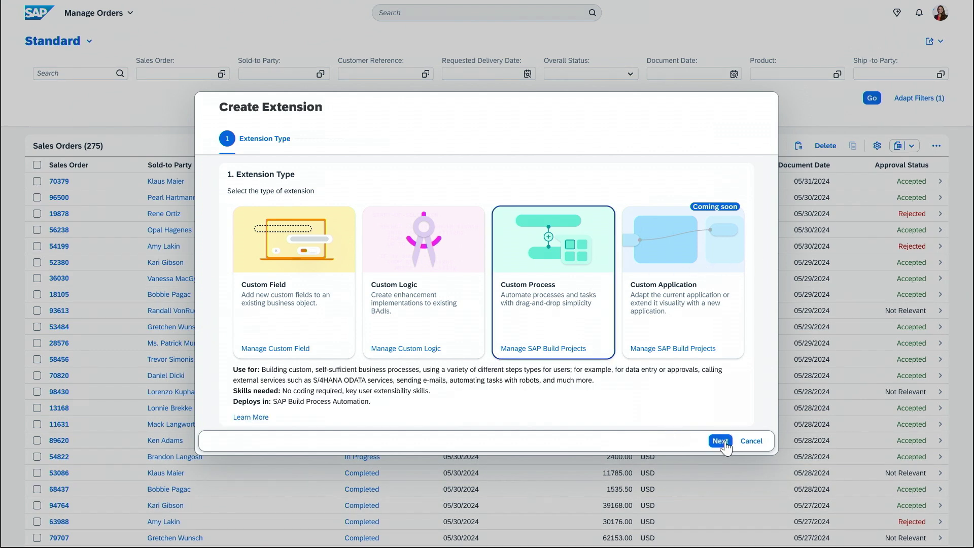
key("Return")
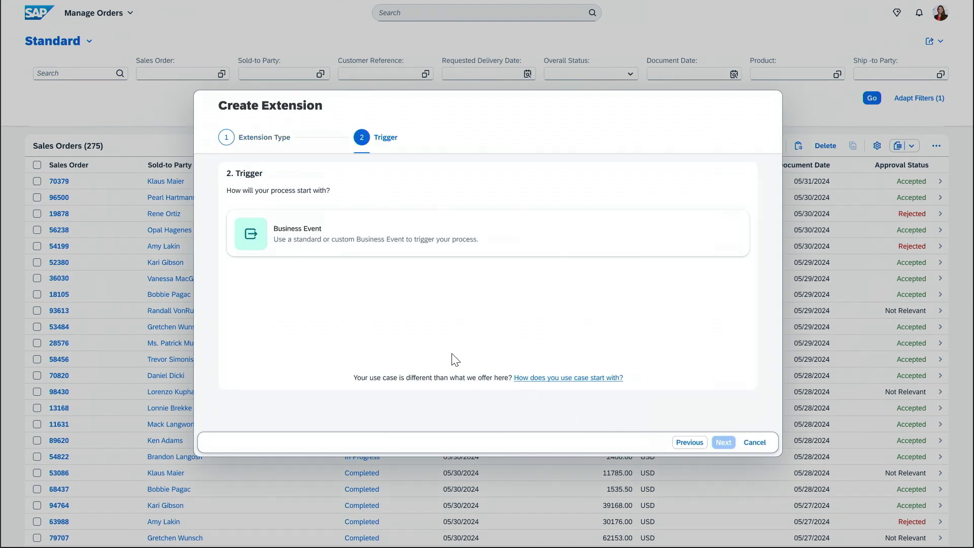
left_click(332, 246)
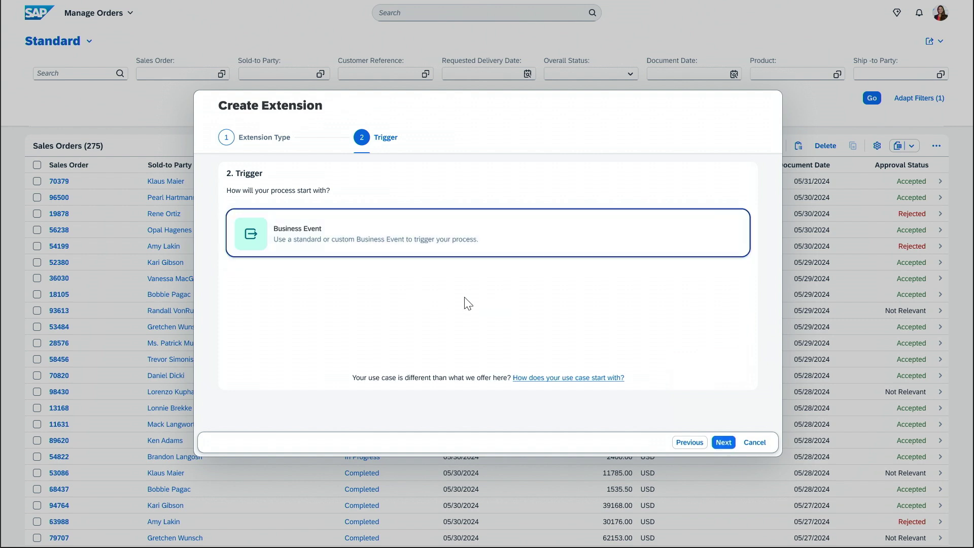
left_click(723, 442)
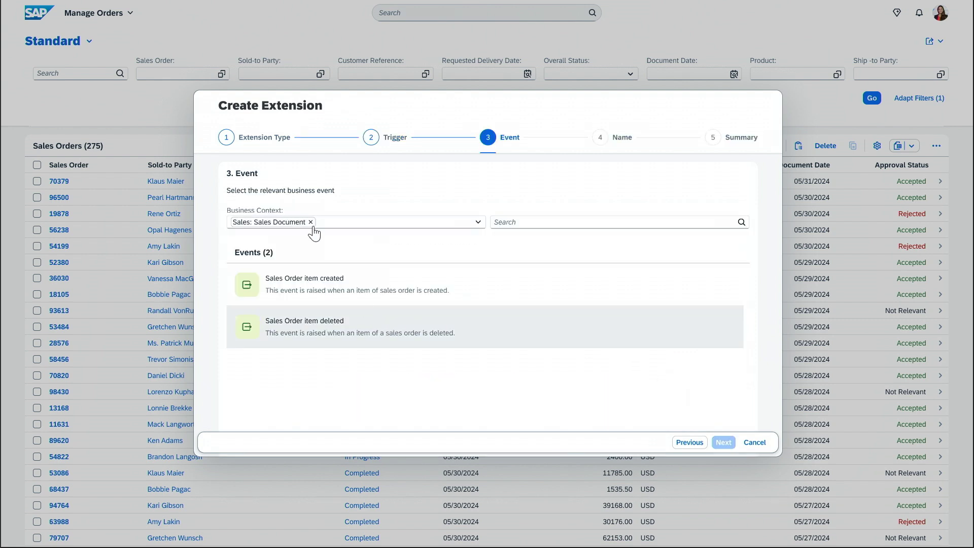
left_click(311, 222)
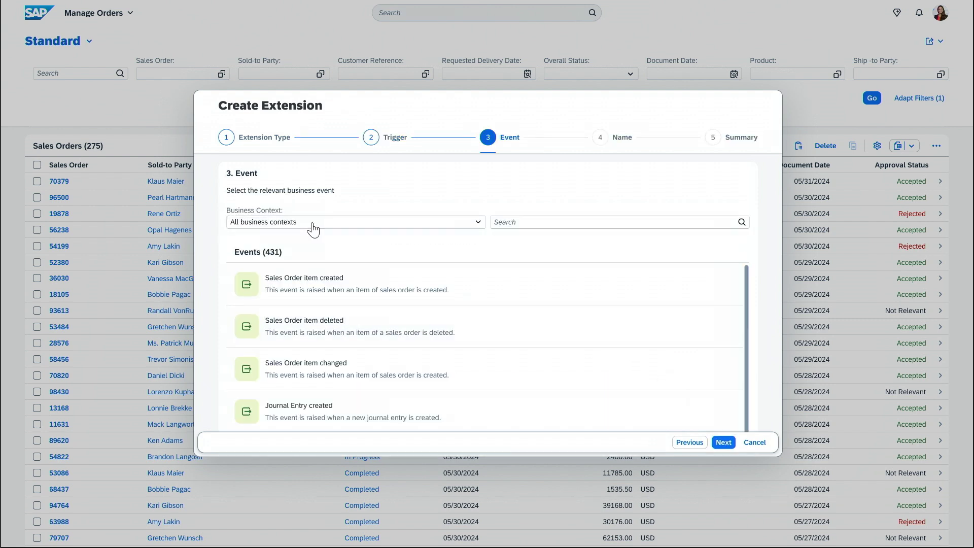
left_click(321, 416)
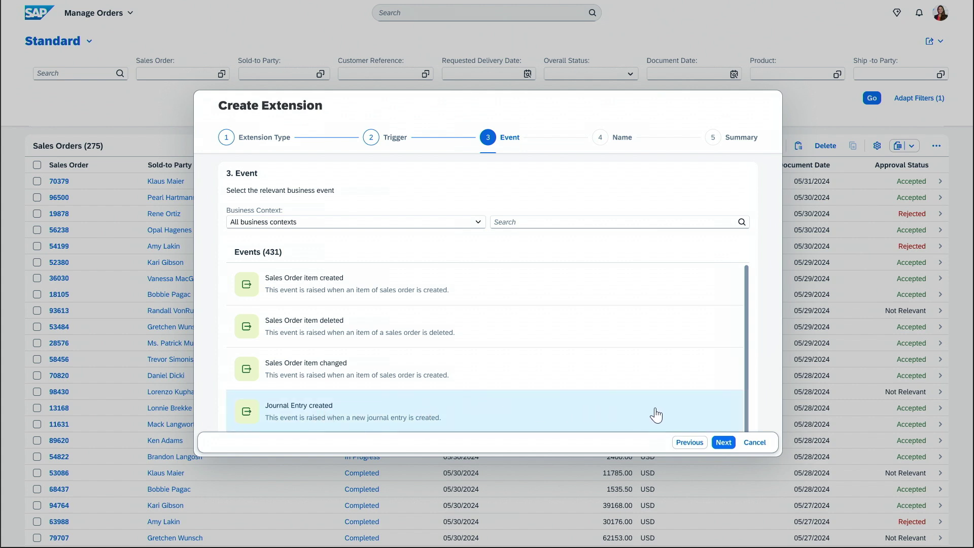
left_click(724, 446)
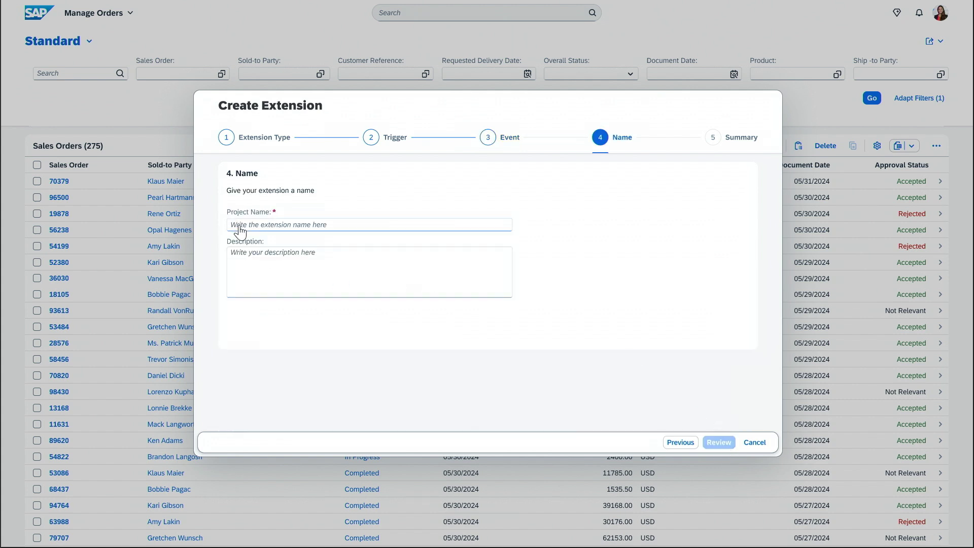
Name the extension 'Remove the delivery block for the Sales Orders' and describe it as 'Removal of delivery block for Sales Orders after overdue payment is received'
left_click(240, 231)
type("Remove the delivery block for the Sales Orders")
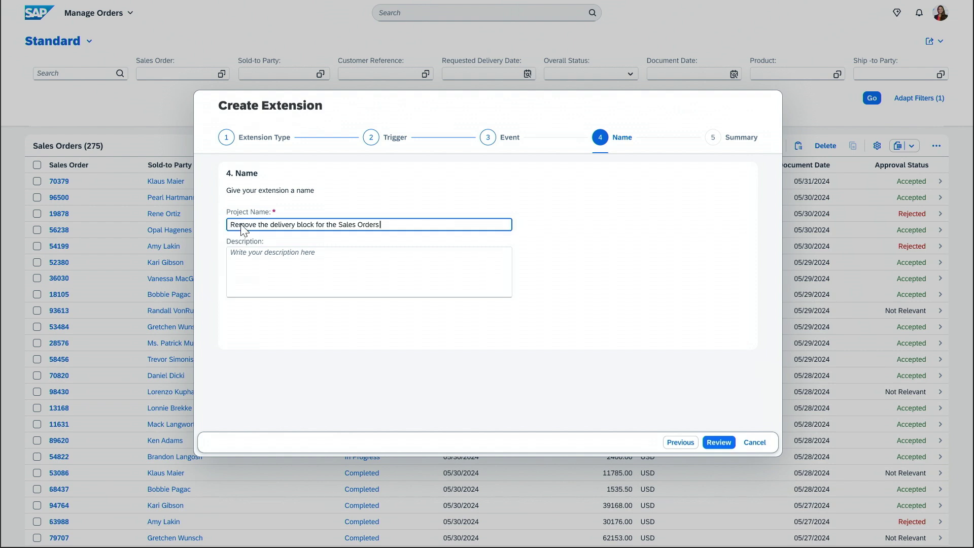
left_click(248, 262)
type("Removal of delivery block for Sales Orders after overdue payment is received")
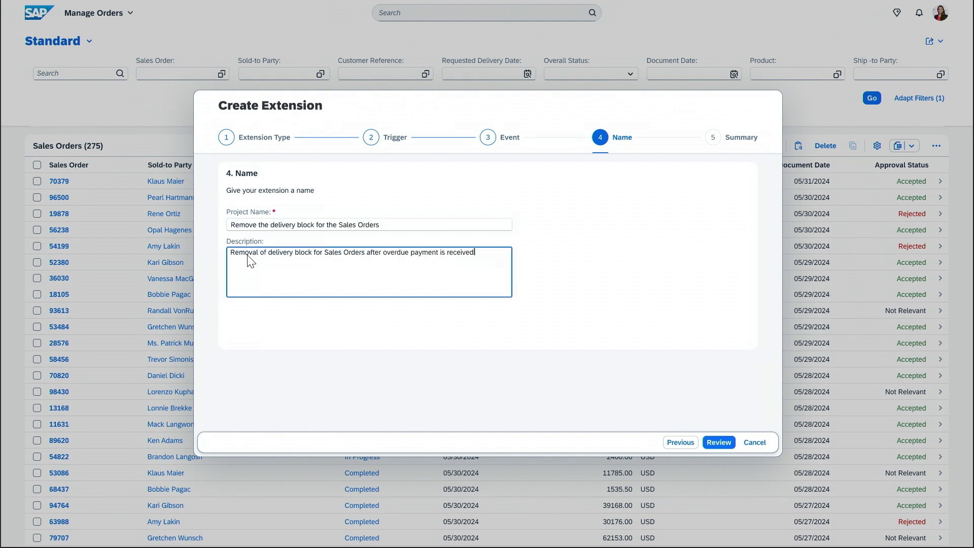
Review and create the extension, then open it in SAP Build
left_click(717, 441)
scroll(680, 349, "down", 2)
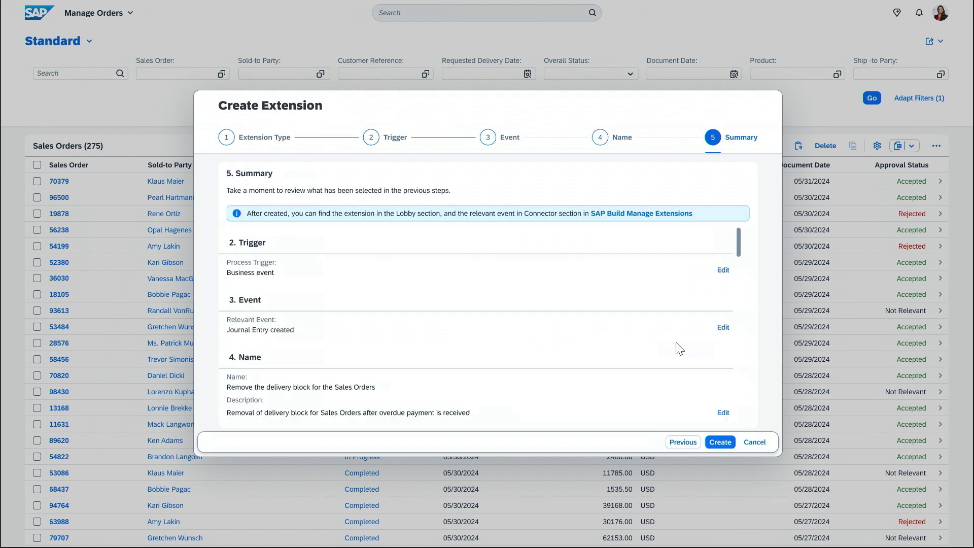
left_click(719, 441)
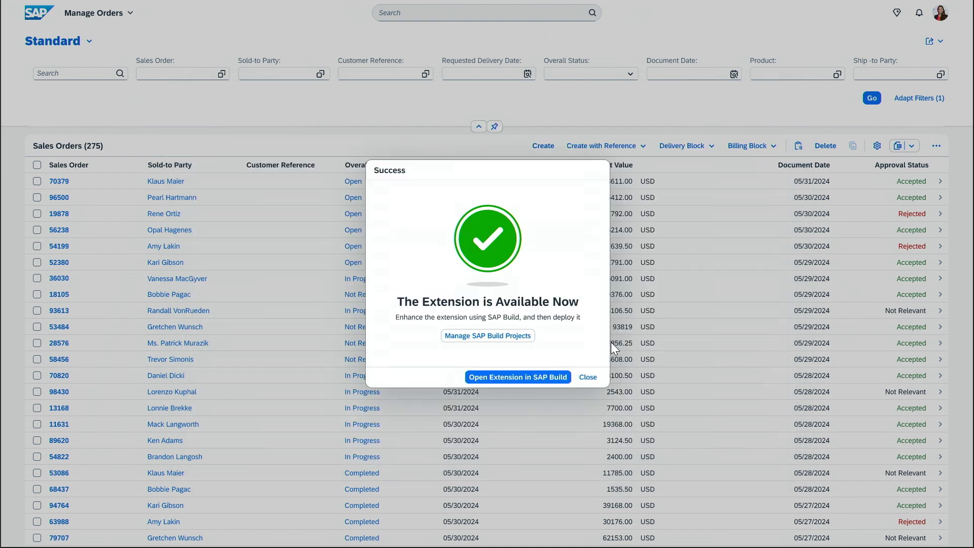
left_click(538, 374)
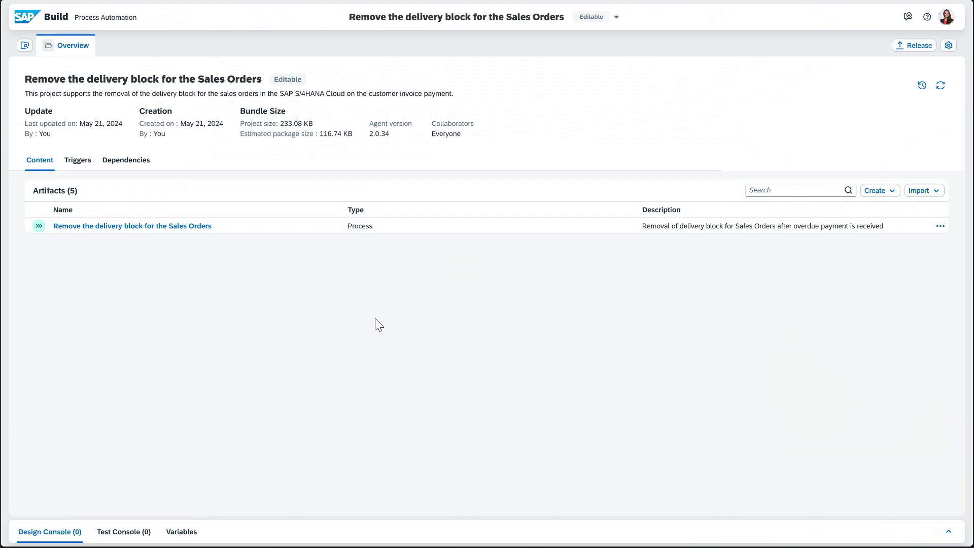
Open the delivery-block process in the process editor to view its Trigger-to-End flow
left_click(185, 226)
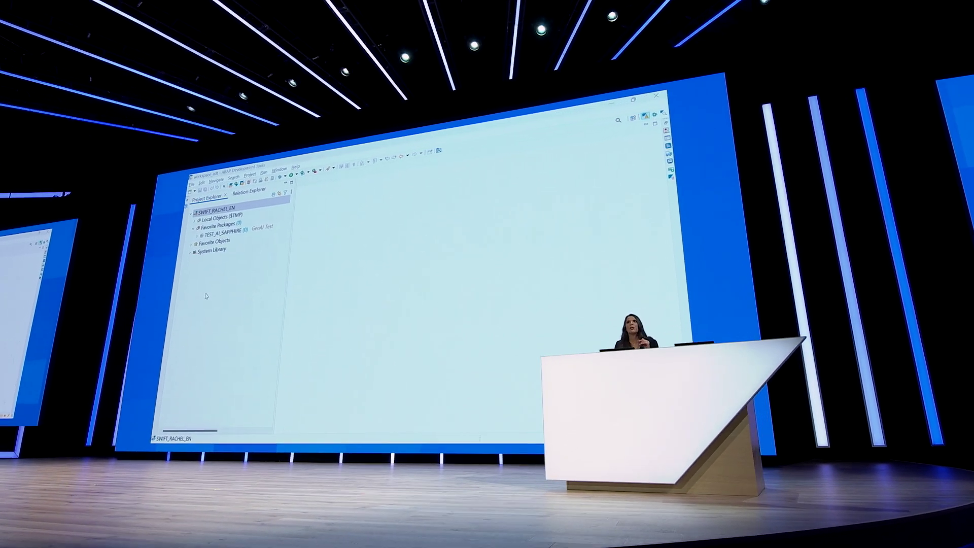
Start the AI-supported OData UI service generator for the ABAP project in package TEST_AI_SAPPHIRE
right_click(223, 208)
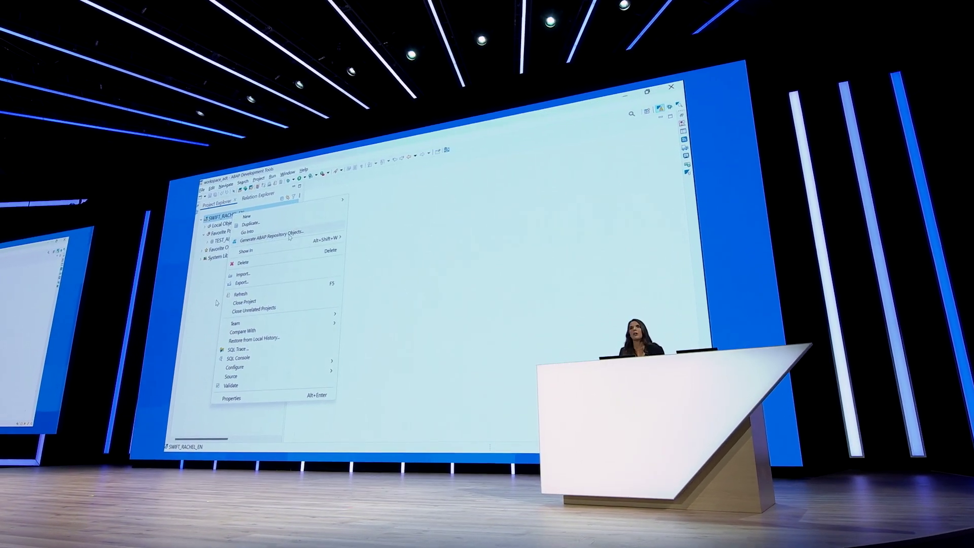
left_click(290, 236)
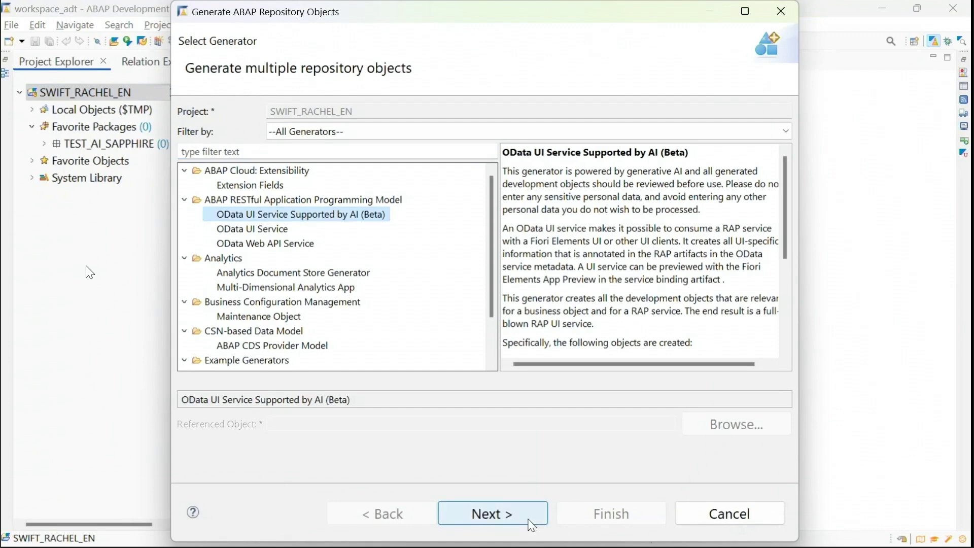
left_click(535, 524)
type("test_ai")
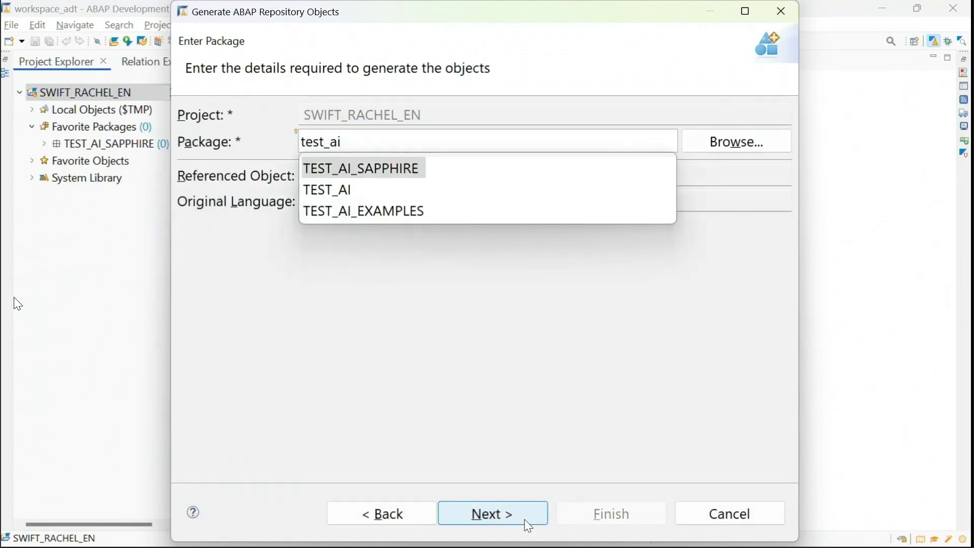
key("Return")
Paste the saved billing-limit prompt, review the objects to generate, and reach the transport request step
left_click(530, 524)
key("super+v")
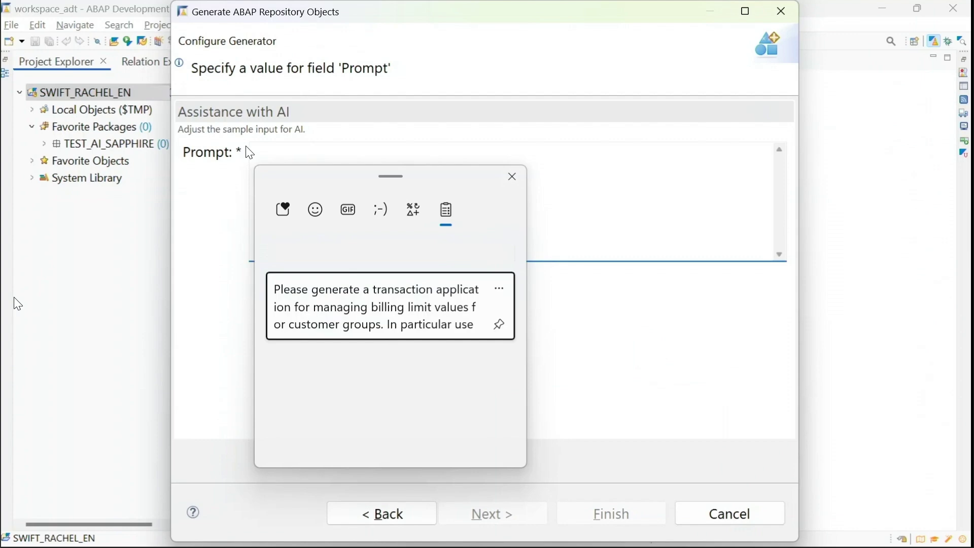
key("Return")
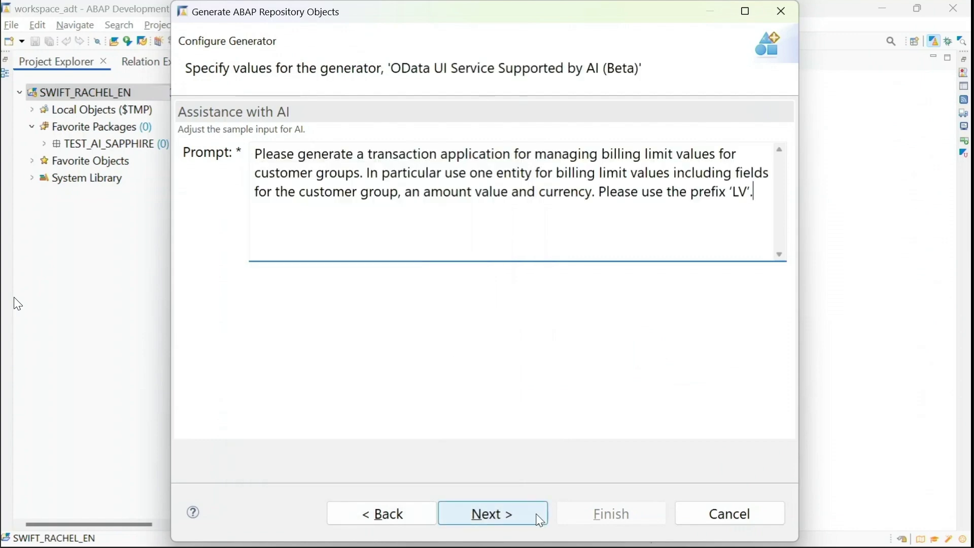
left_click(493, 514)
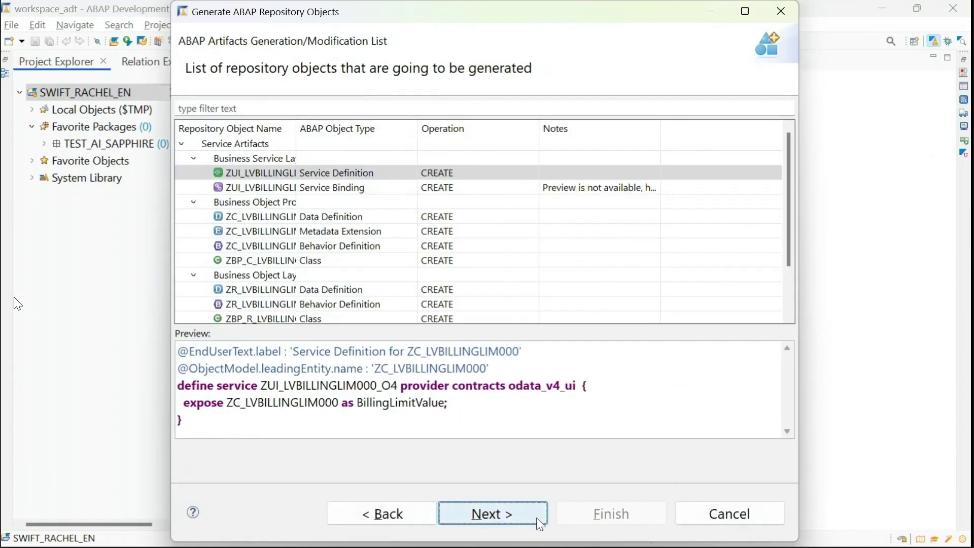
left_click(543, 522)
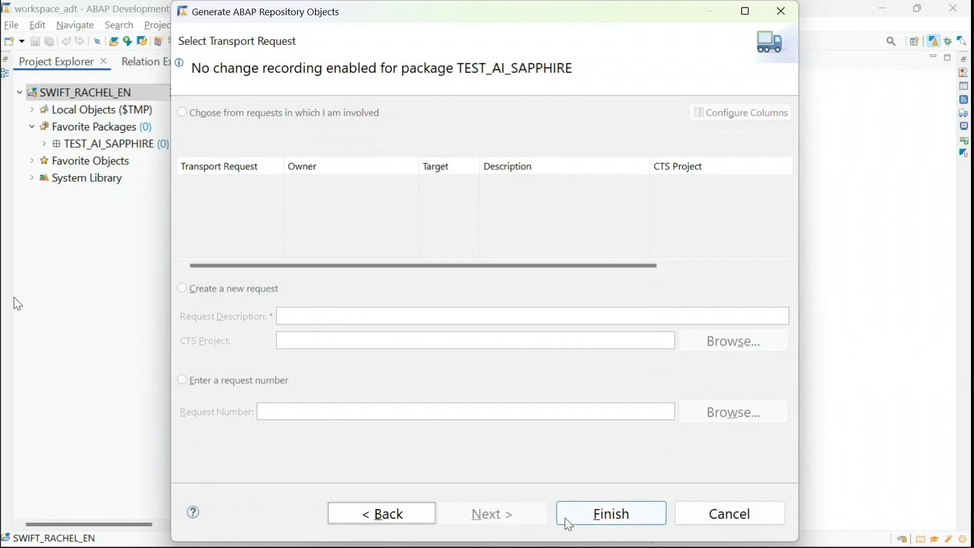
Finish generating the billing-limit objects and select the ZUI_LVBILLINGLIM000_O4 service binding
left_click(656, 518)
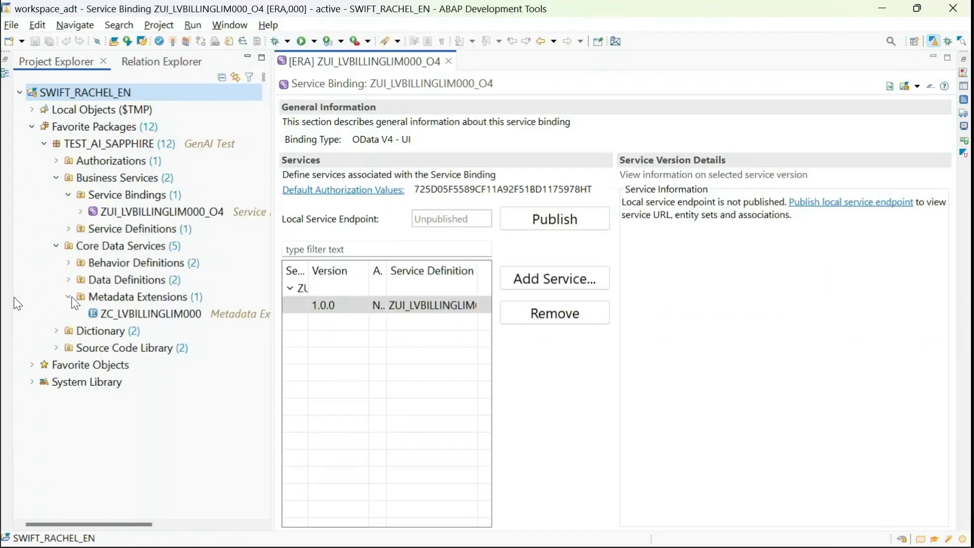
left_click(151, 314)
left_click(137, 213)
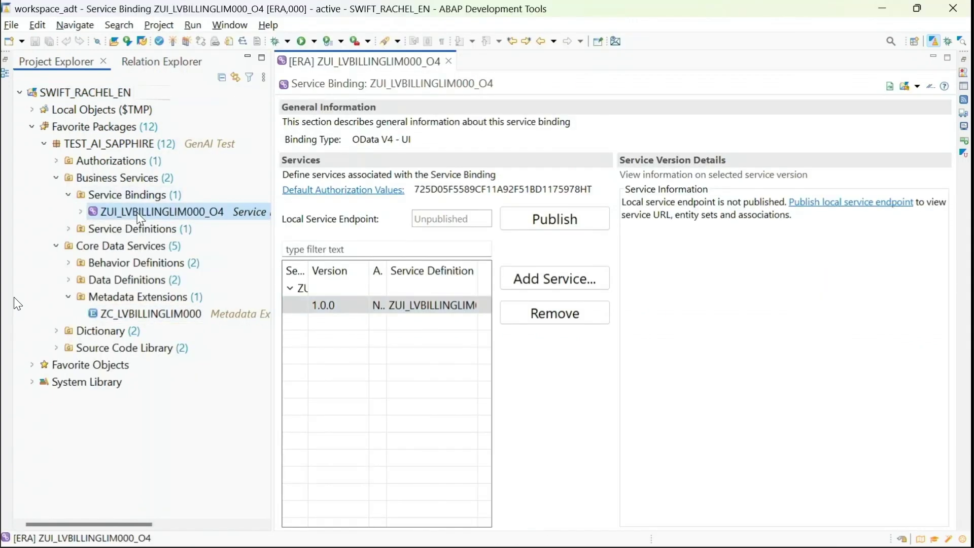
left_click(69, 297)
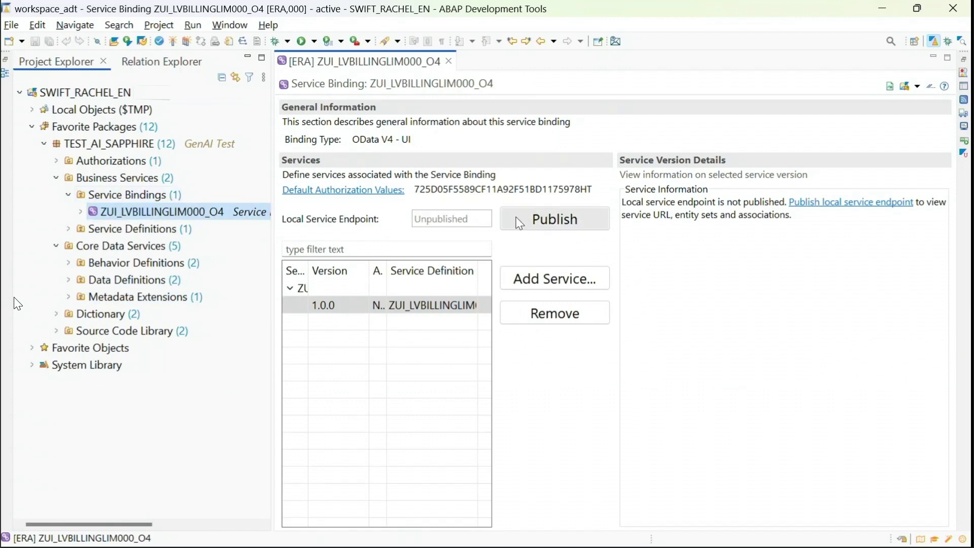
Publish the local service endpoint and preview the BillingLimitValue entity set
left_click(563, 222)
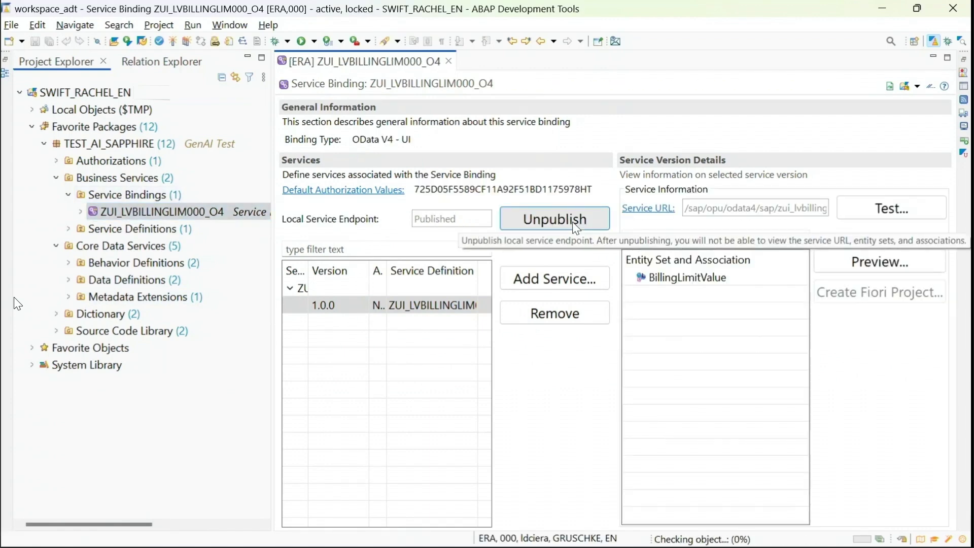
left_click(686, 278)
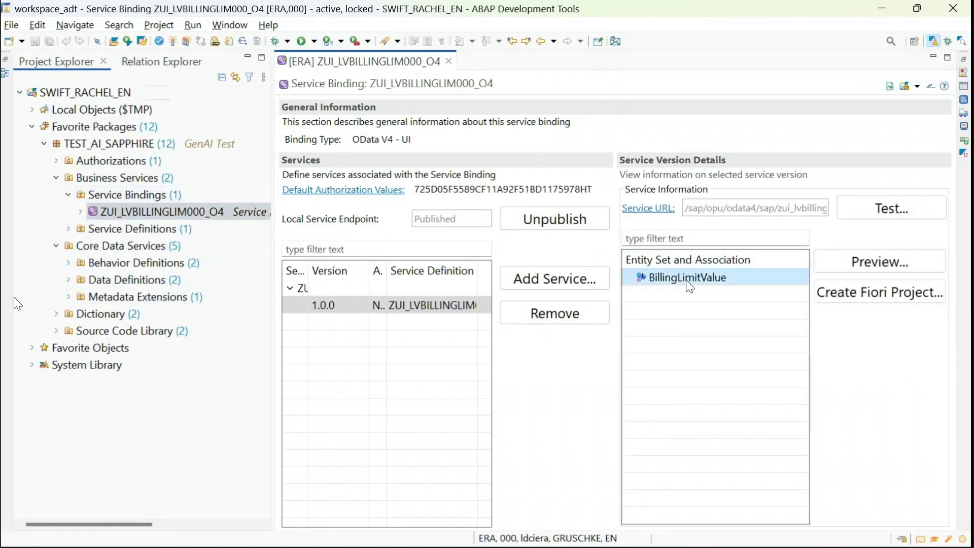
left_click(914, 267)
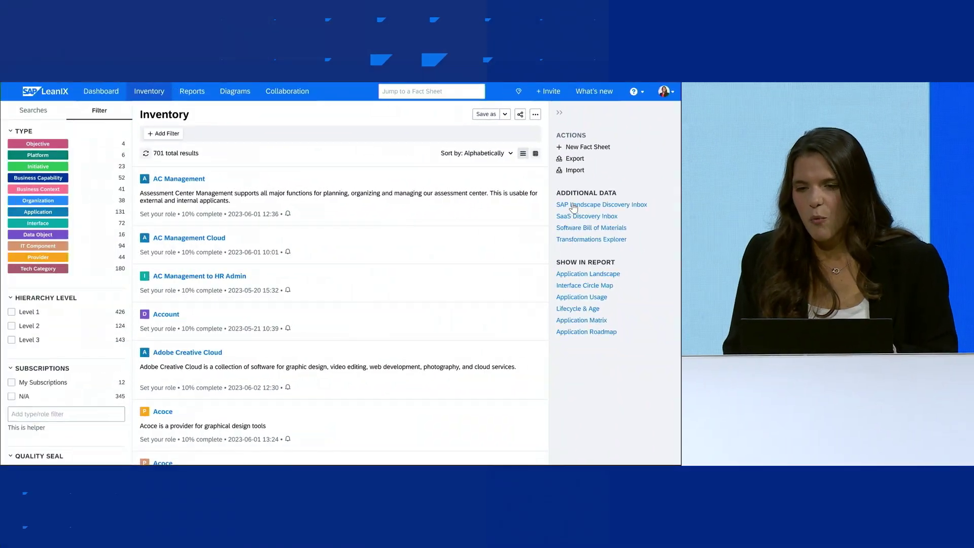
Link the delivery-block item from the SAP Landscape Discovery Inbox and open its Application fact sheet
left_click(564, 205)
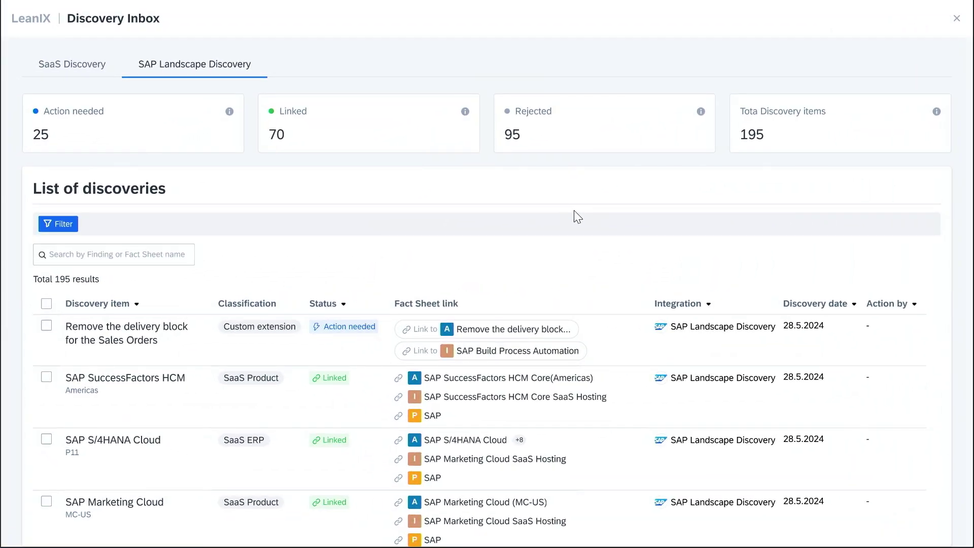
left_click(177, 349)
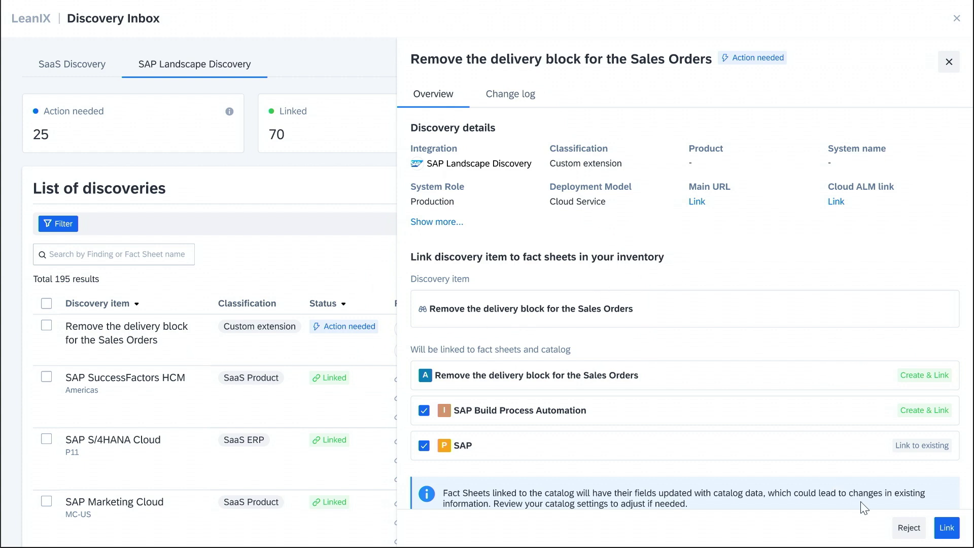
left_click(951, 529)
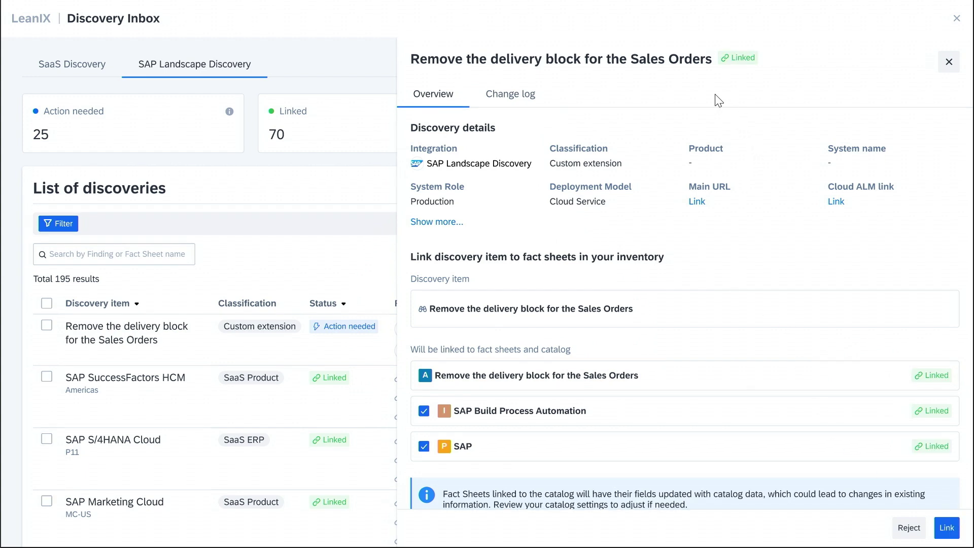
left_click(631, 64)
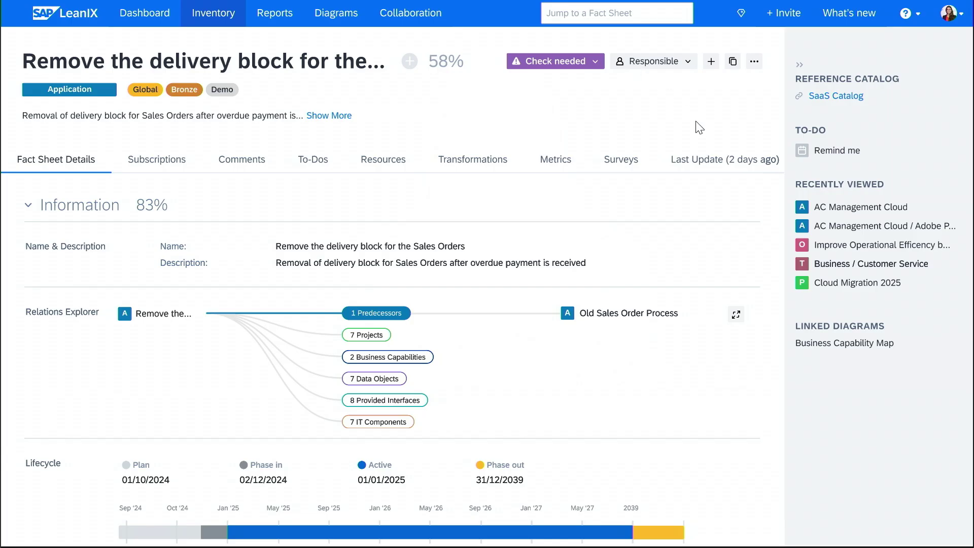
Ask Joule for the key-capabilities applications report and open Applications by Business Capability
left_click(741, 13)
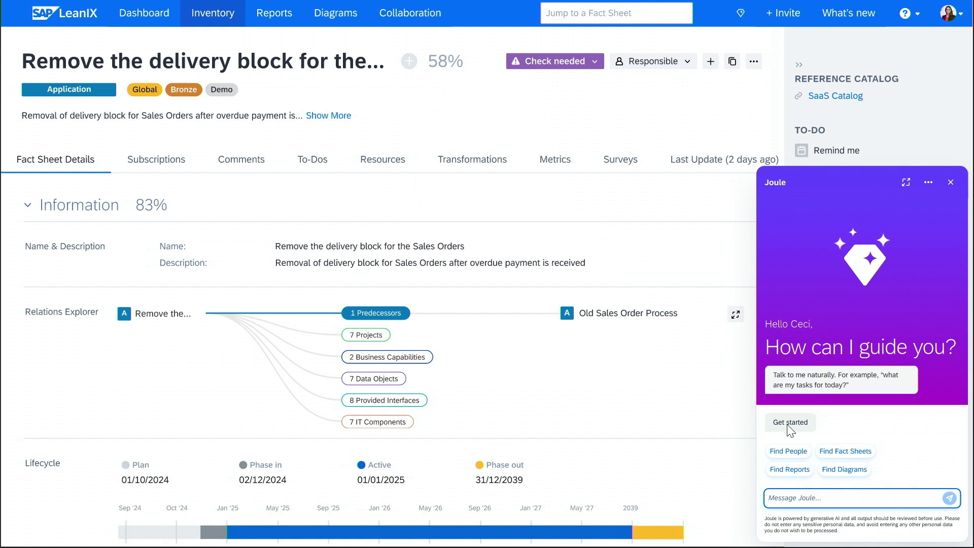
left_click(776, 496)
type("Pl")
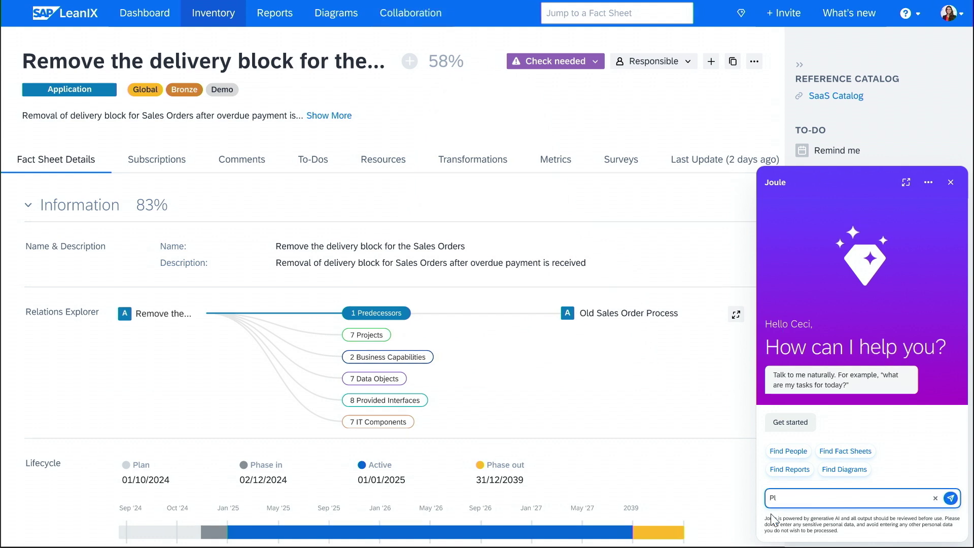
type("ease find the report that shows which ap")
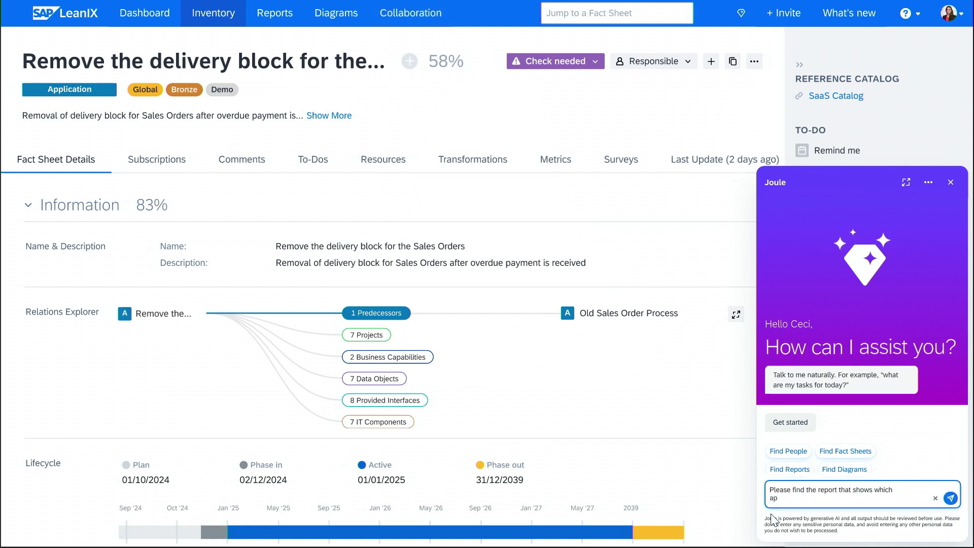
type("plications support our key capabilities, and indicate h")
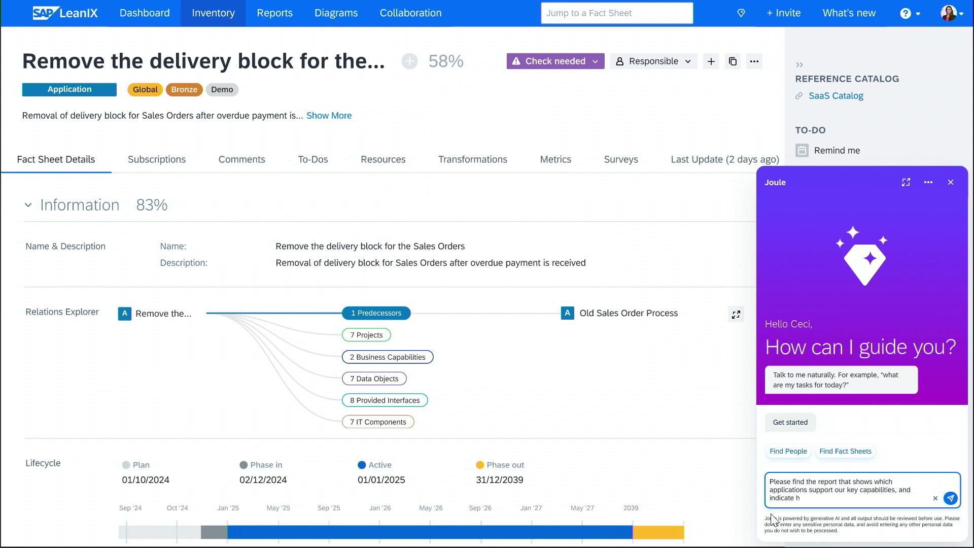
type("ow they are built")
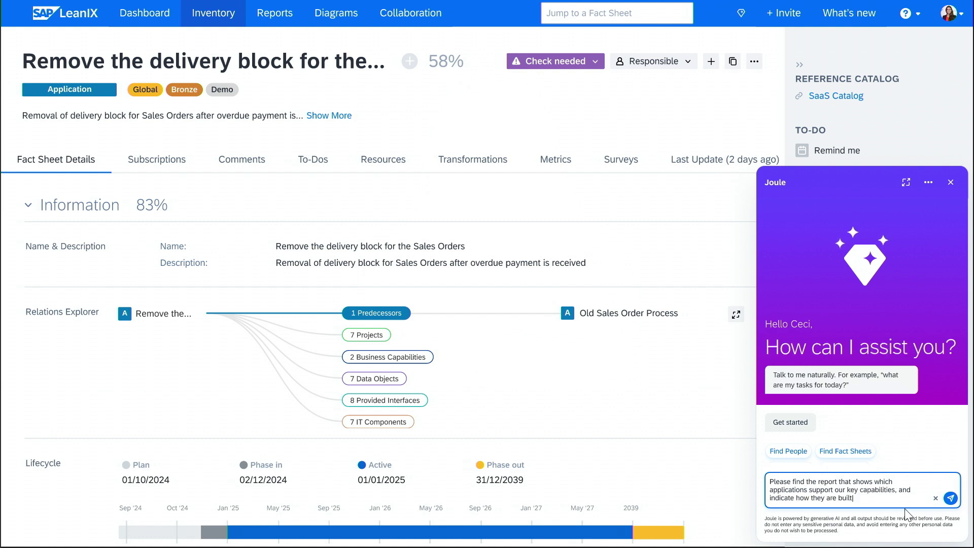
left_click(950, 499)
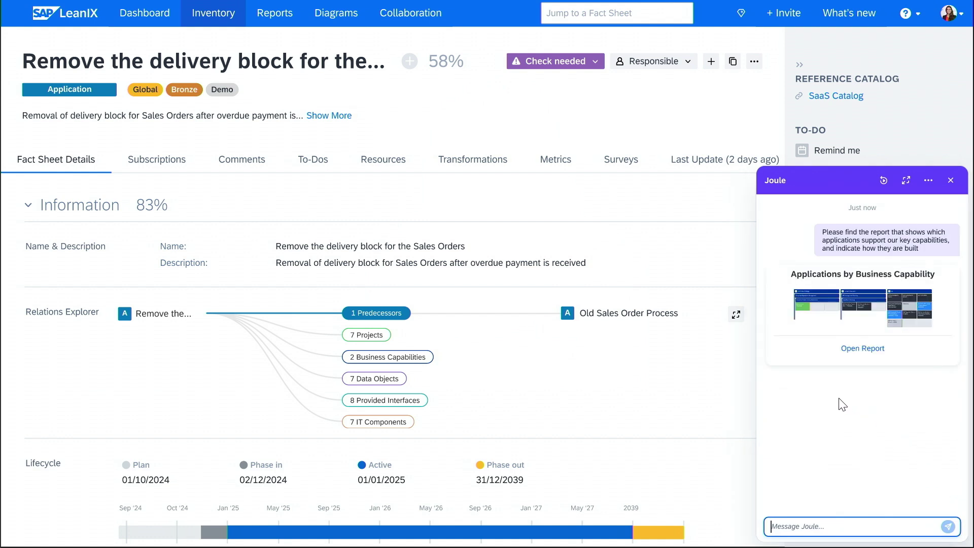
left_click(849, 352)
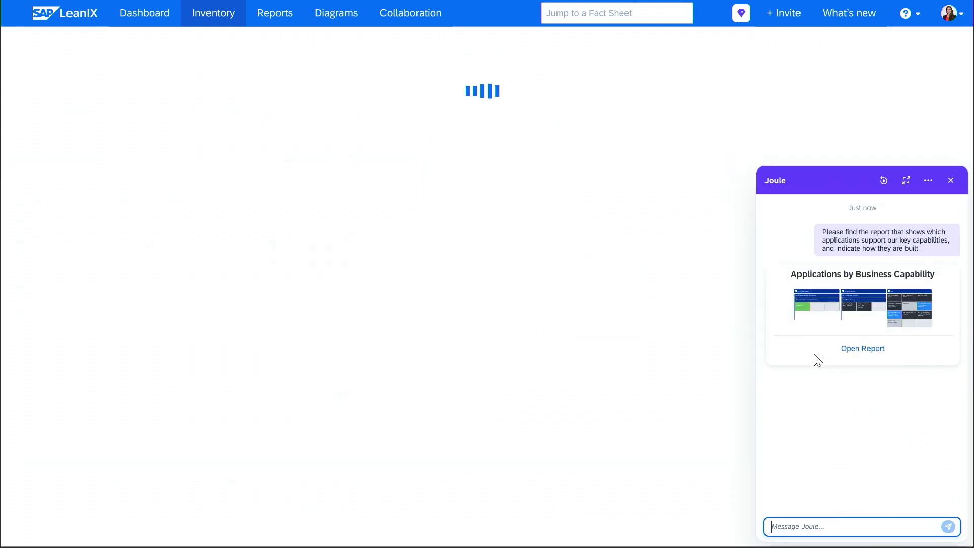